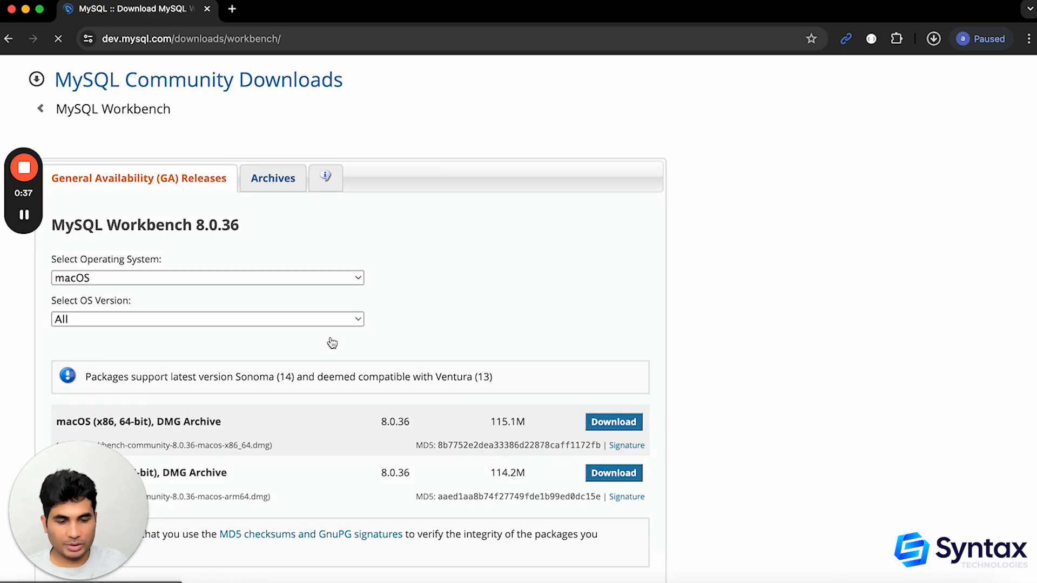
Check this Mac's chip type in its system information, and close the information window
scroll(332, 343, down, 3)
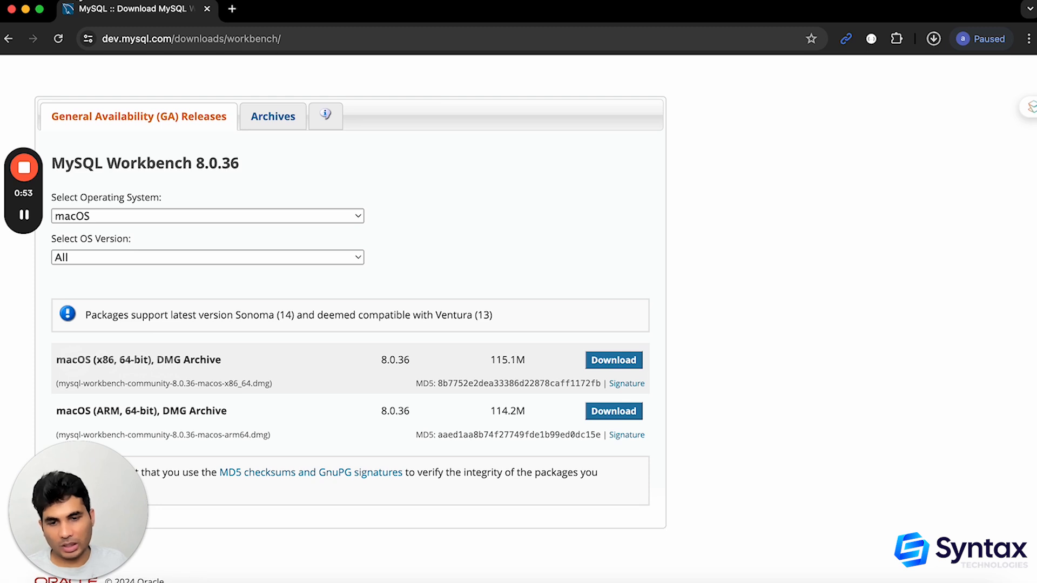
click(22, 5)
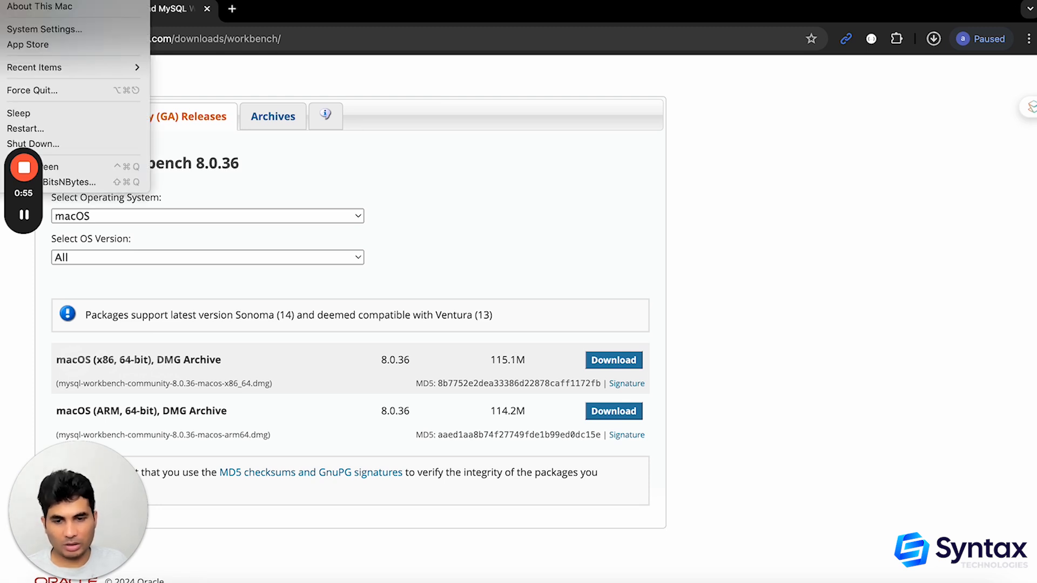
click(24, 7)
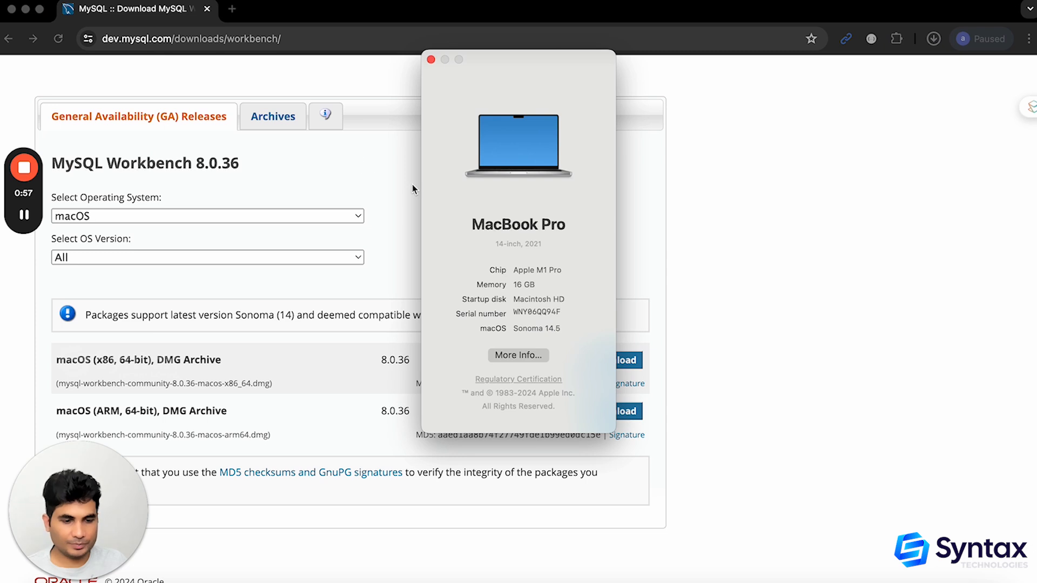
double_click(541, 270)
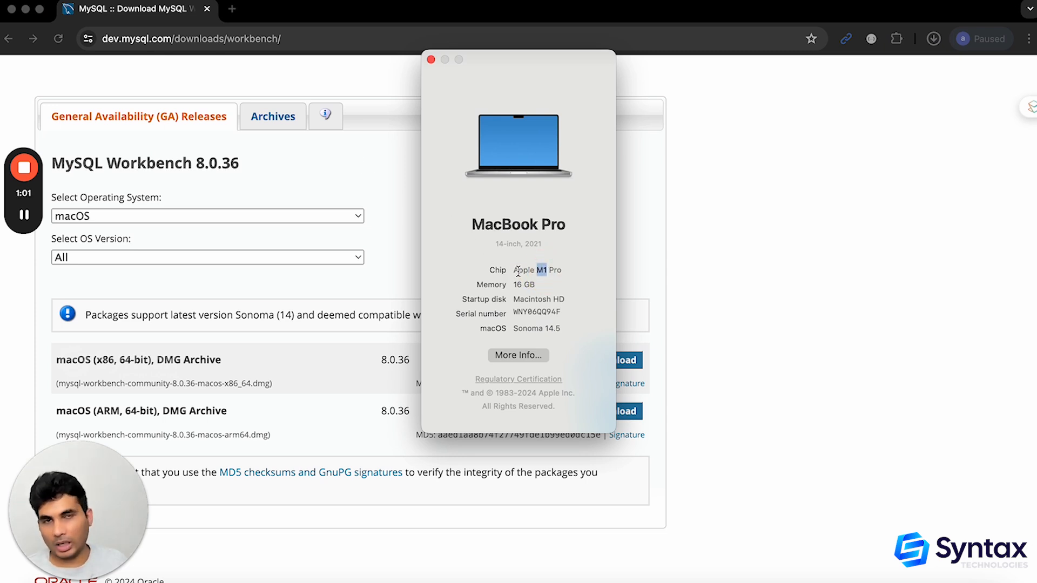
click(562, 270)
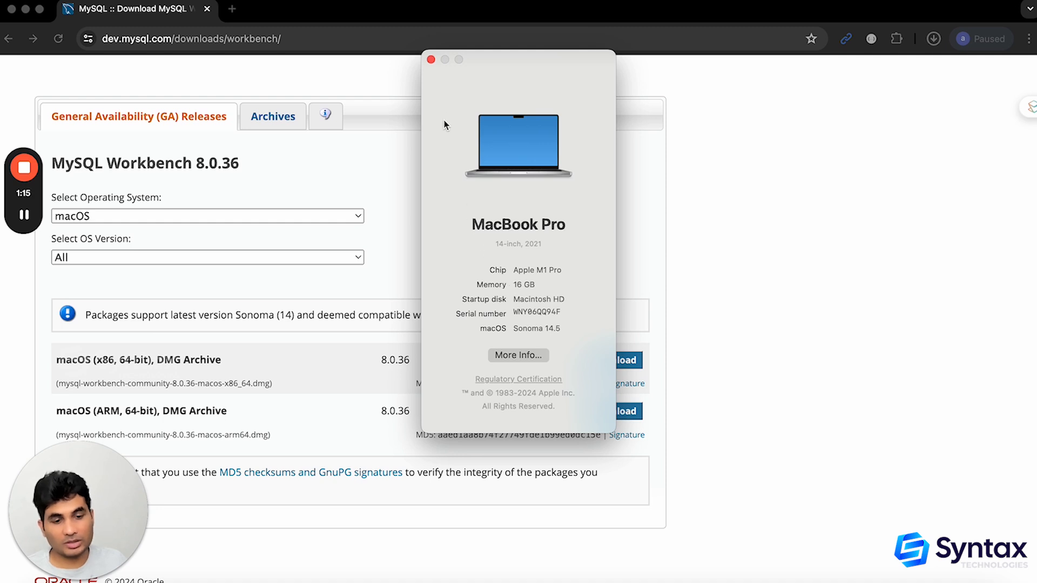
double_click(545, 269)
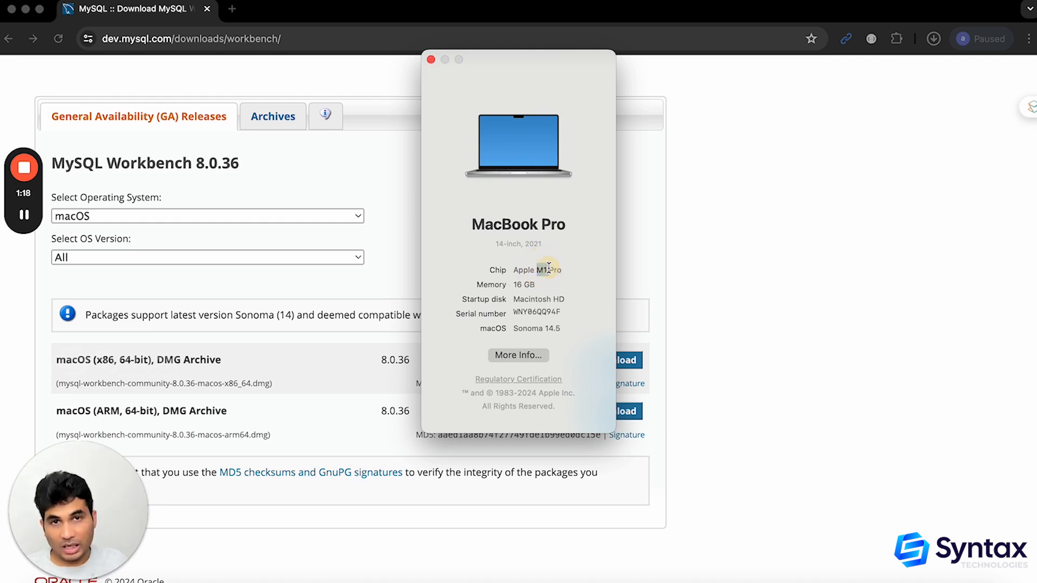
click(431, 60)
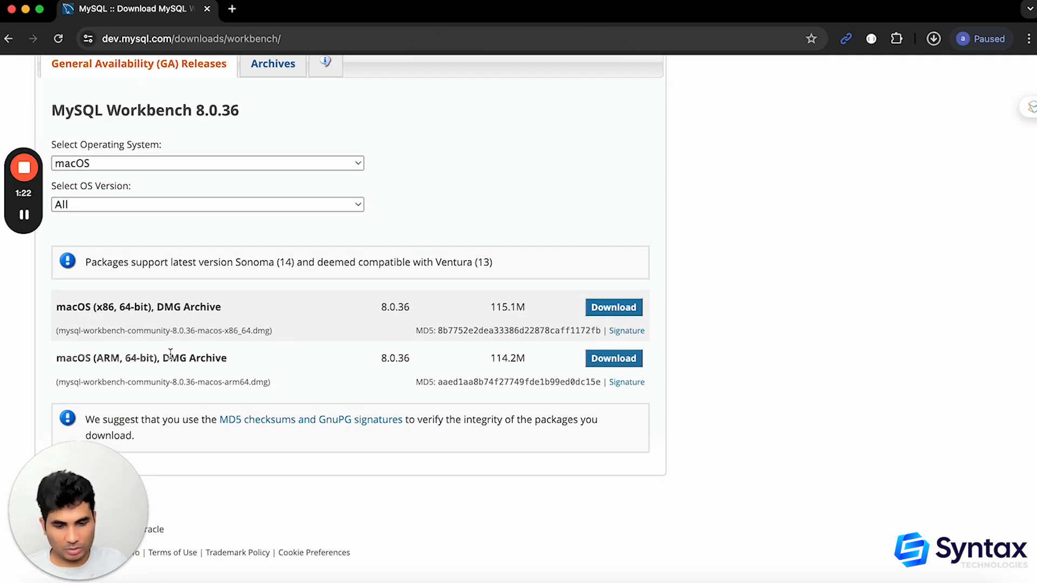
Start downloading the macOS (ARM, 64-bit) DMG Archive of MySQL Workbench 8.0.36 without logging in or signing up
drag(66, 358, 186, 358)
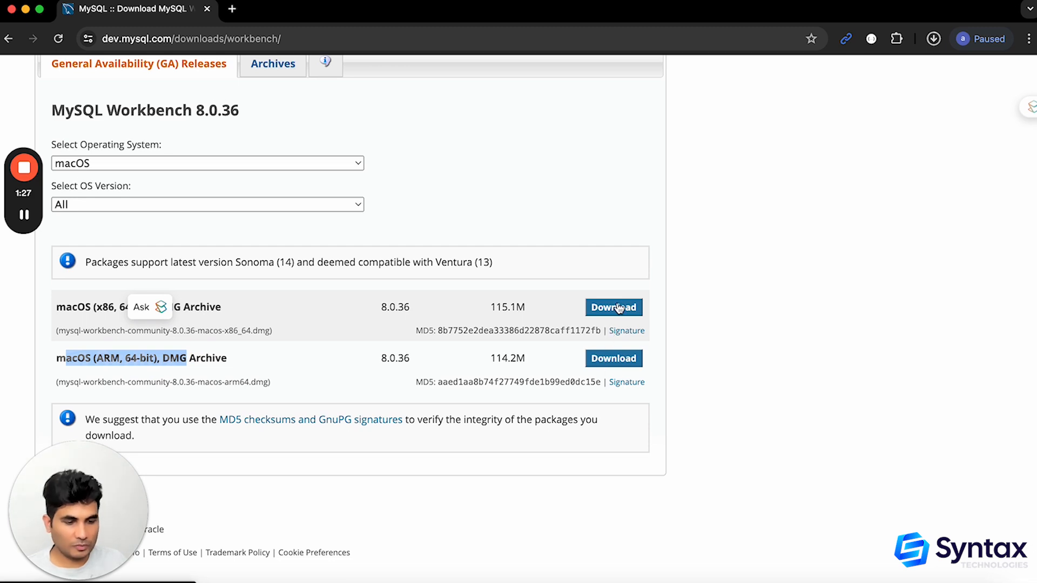
click(607, 366)
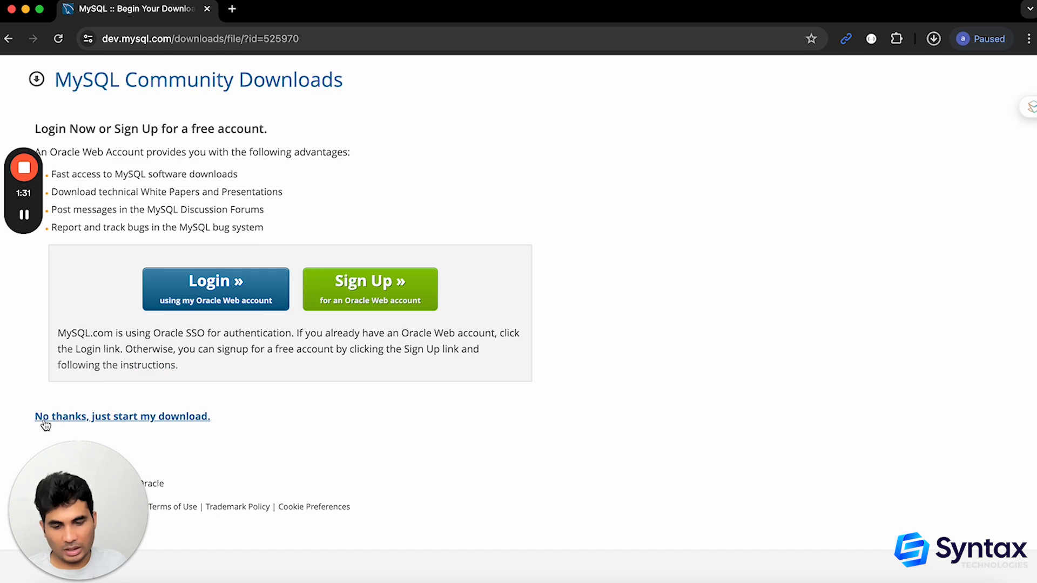
click(104, 423)
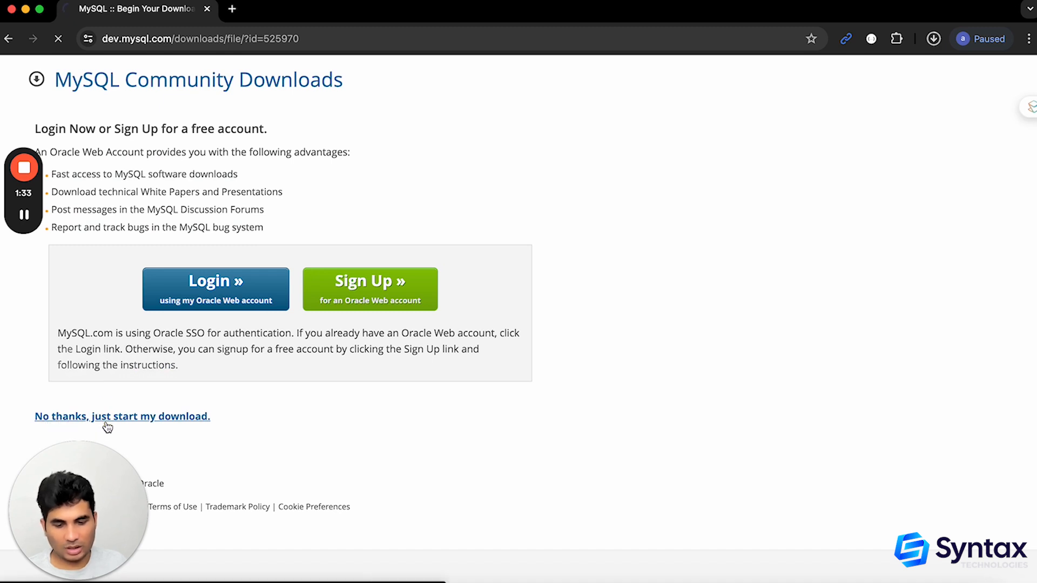
Pause the new Workbench download and open the already downloaded mysql-workbench-community-8.0.36-macos-arm64.dmg instead
click(933, 46)
click(897, 99)
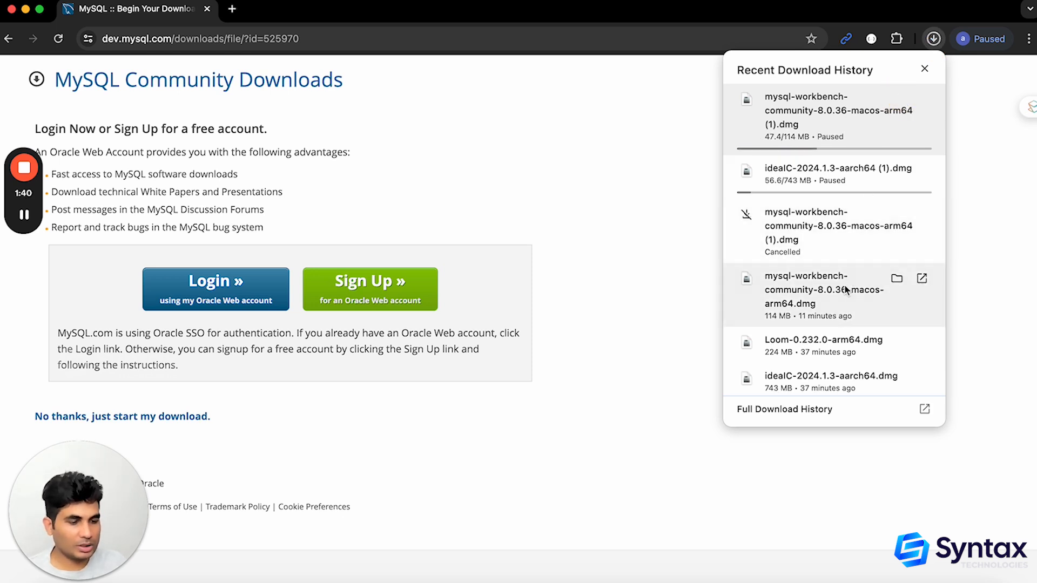
click(814, 290)
Try to copy MySQLWorkbench into the Applications folder, replacing the existing copy, and close the installer and browser windows
drag(356, 237, 467, 238)
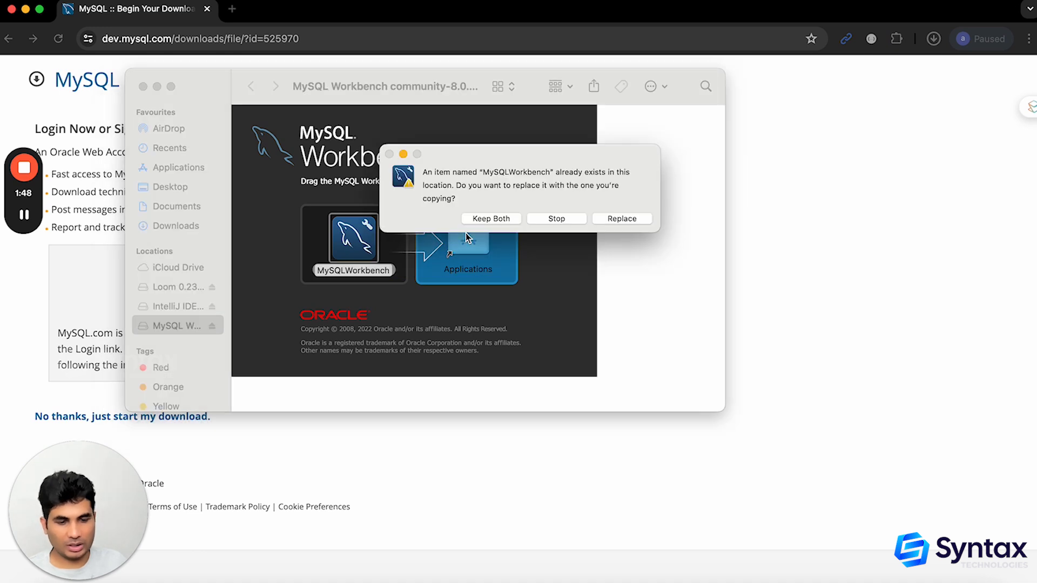
click(625, 220)
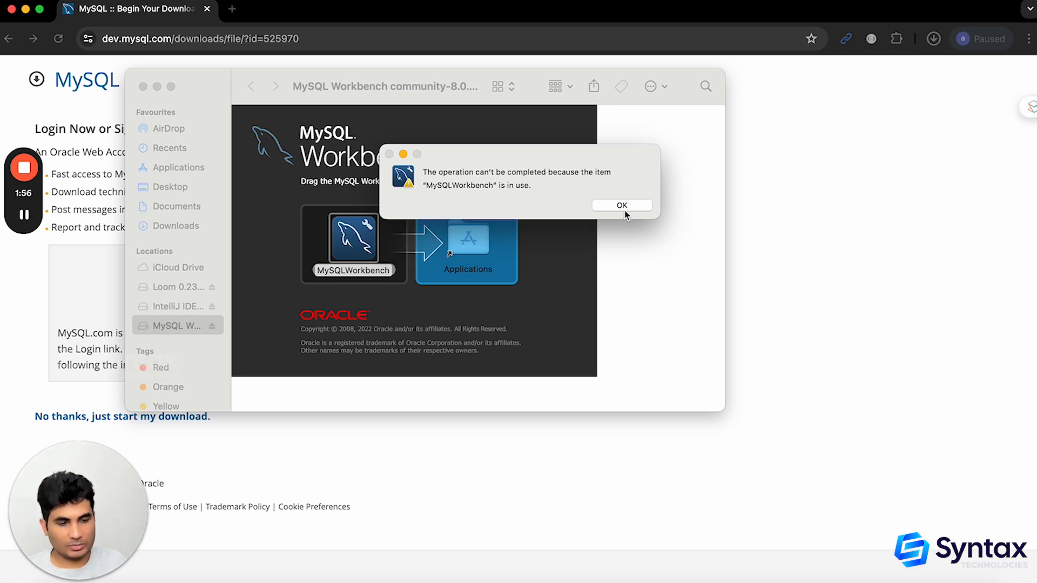
click(624, 207)
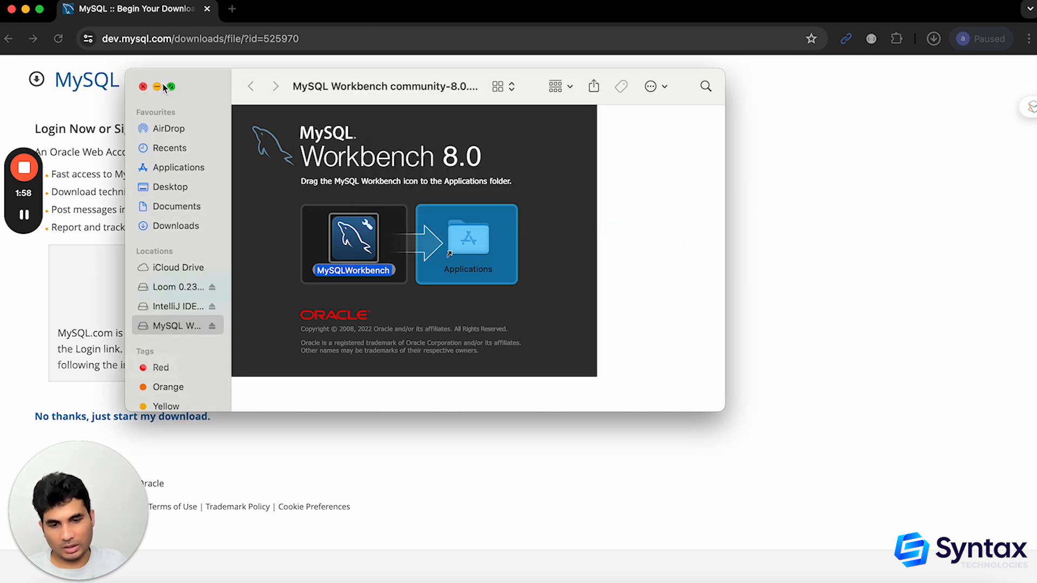
click(143, 86)
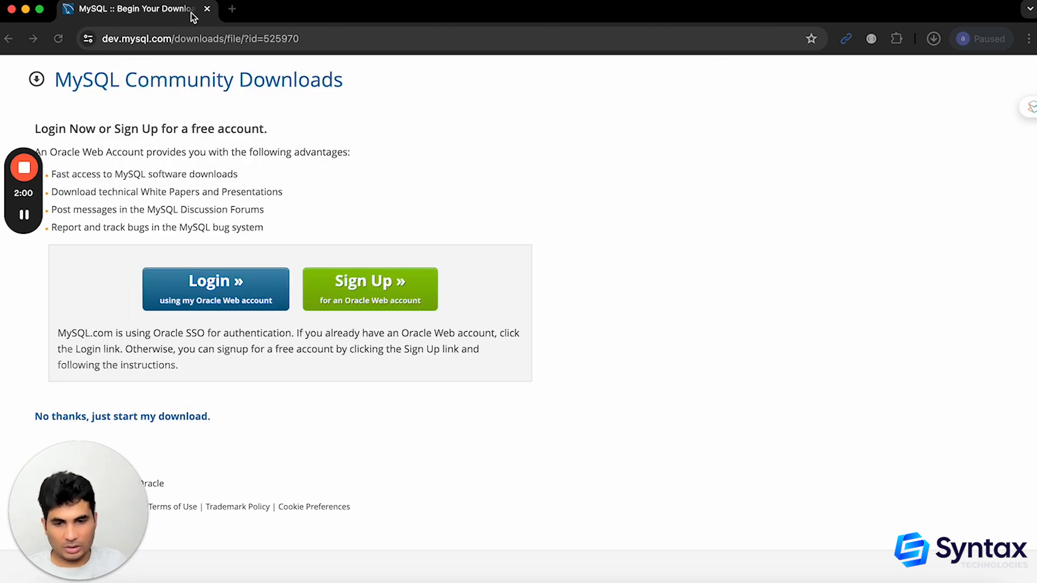
click(12, 8)
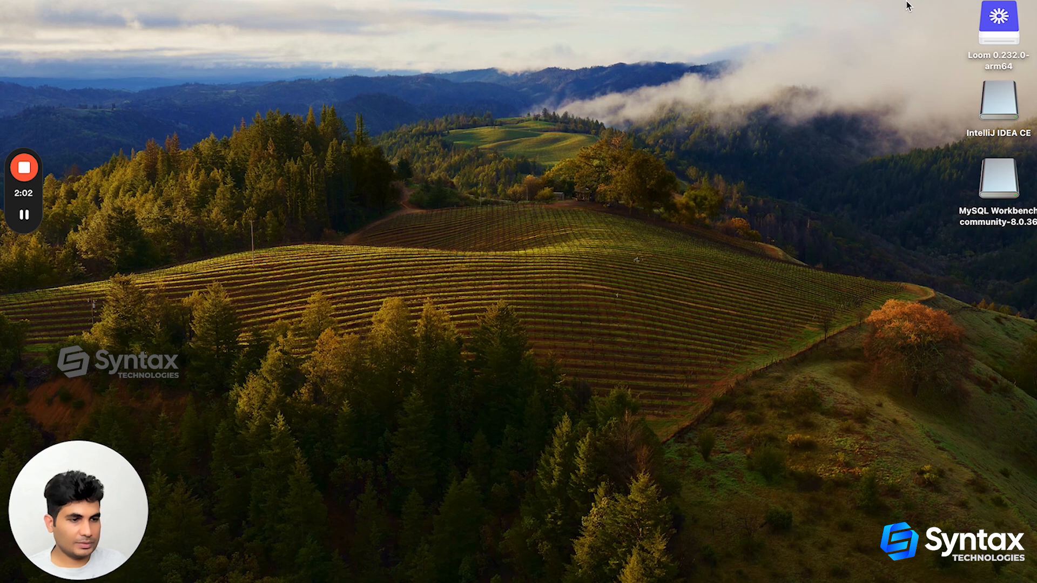
Search the Mac for mysql and launch MySQLWorkbench
key(super+space)
text(mysql)
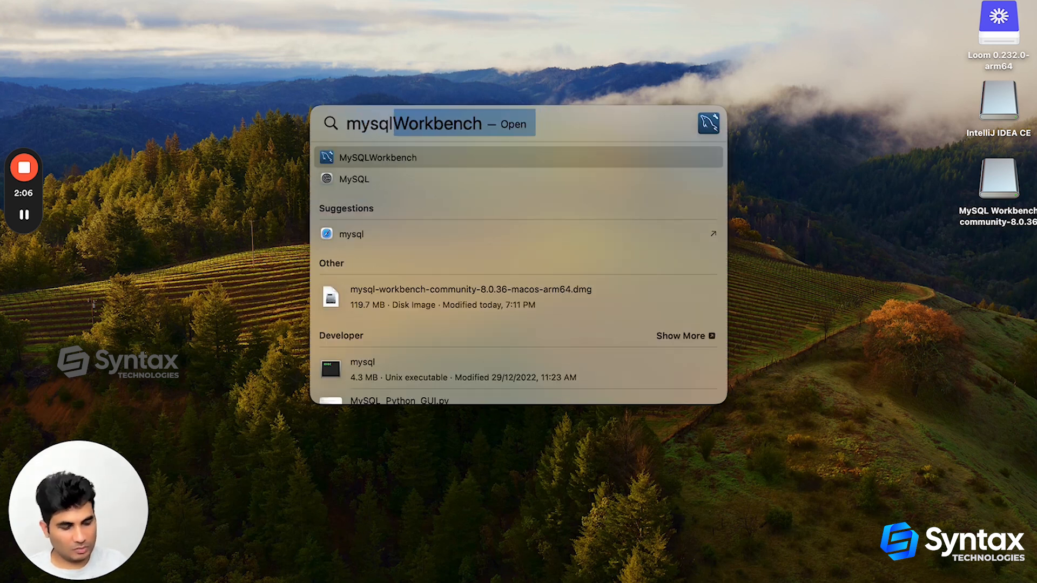
key(Return)
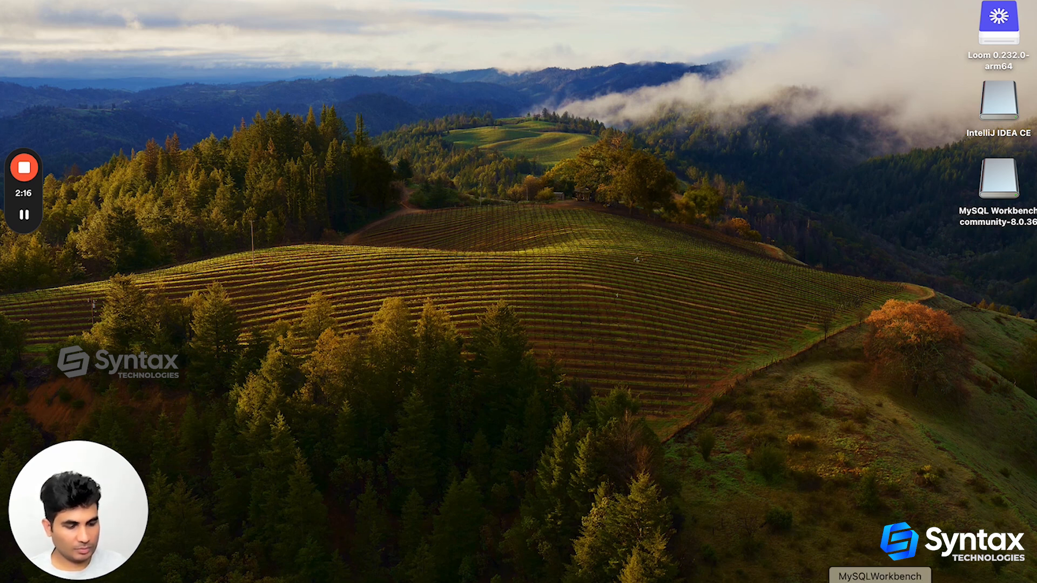
Quit the running MySQLWorkbench and launch it again through a search for mysql
right_click(880, 581)
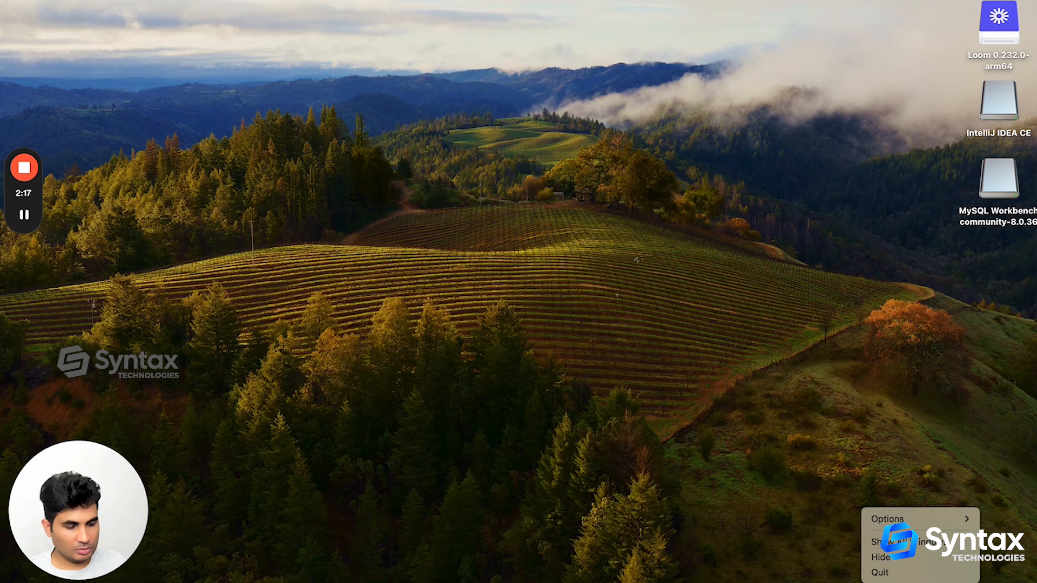
click(884, 575)
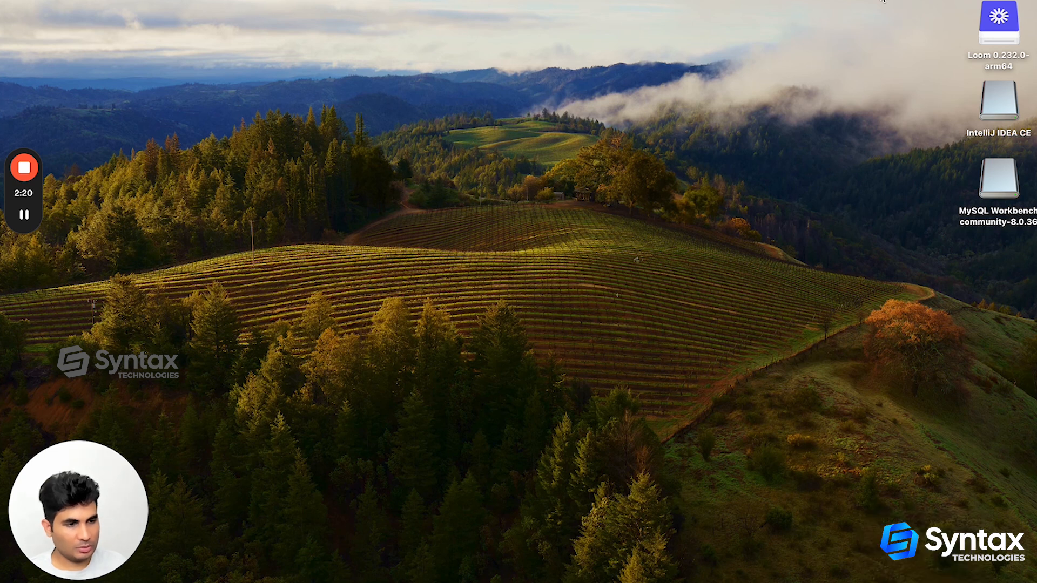
key(super+space)
text(mysql)
key(Return)
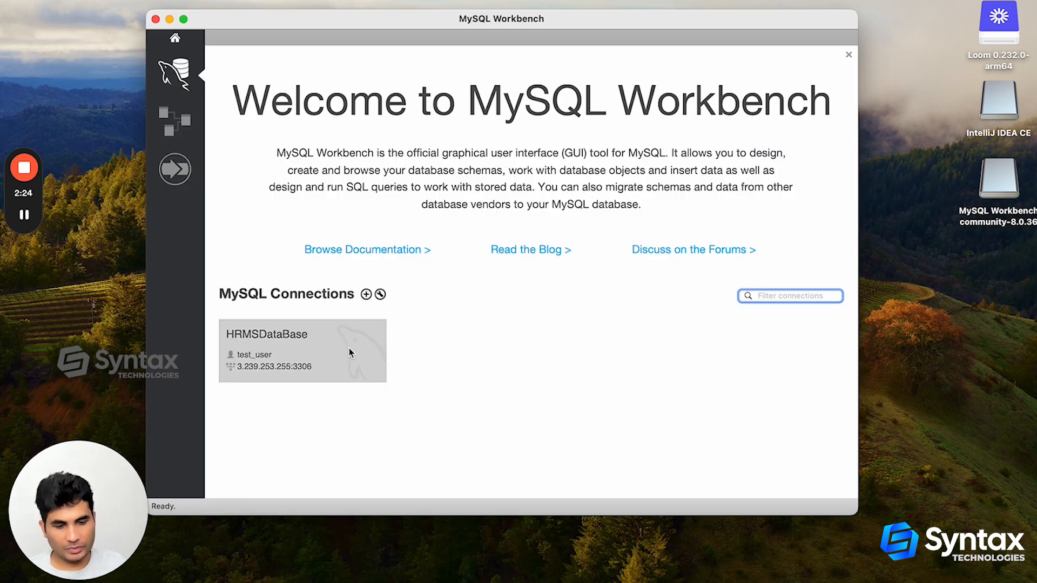
Delete the existing HRMSDataBase connection from the MySQL connections
right_click(351, 339)
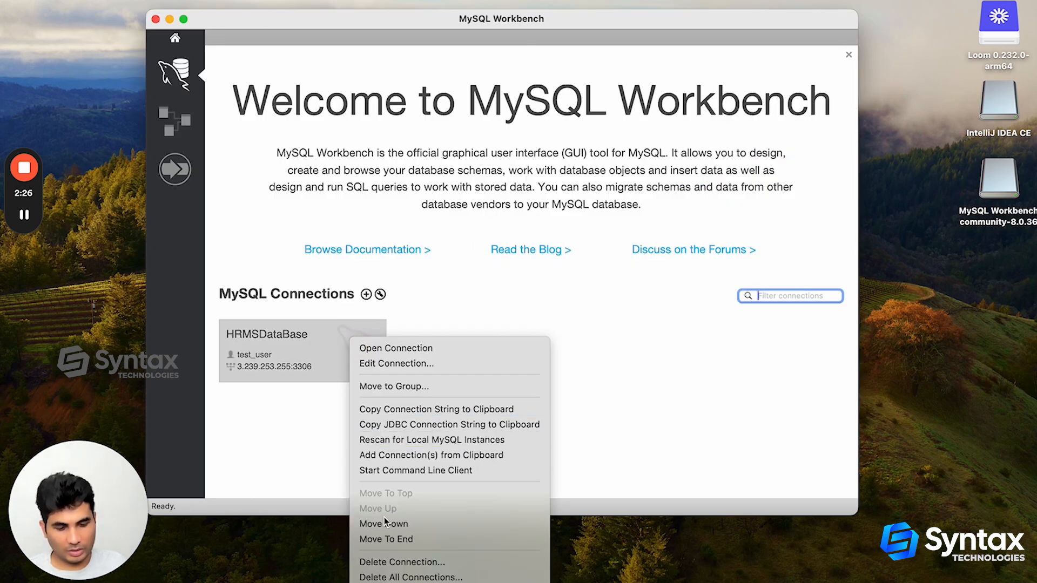
click(402, 562)
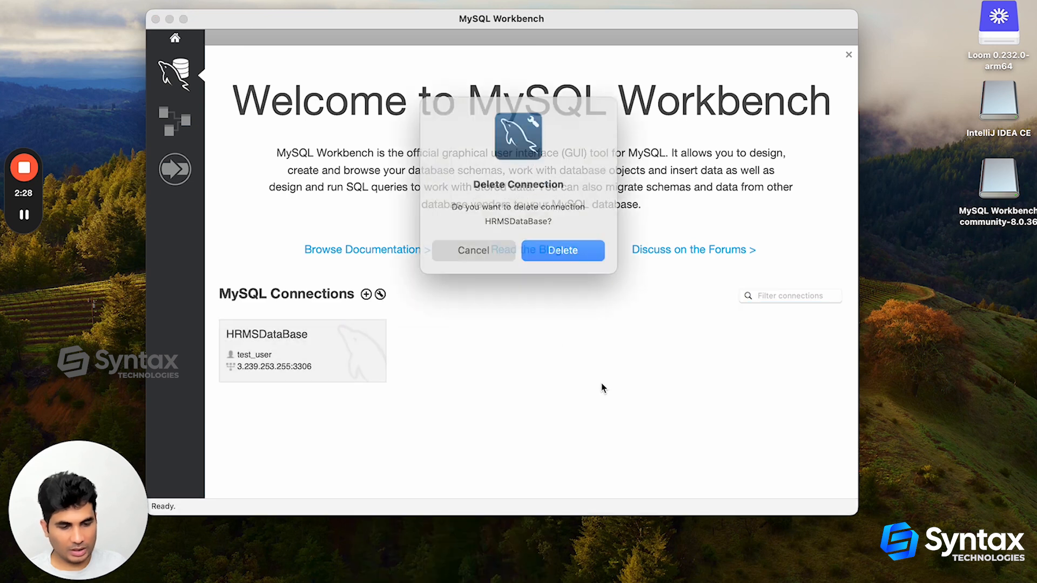
click(561, 252)
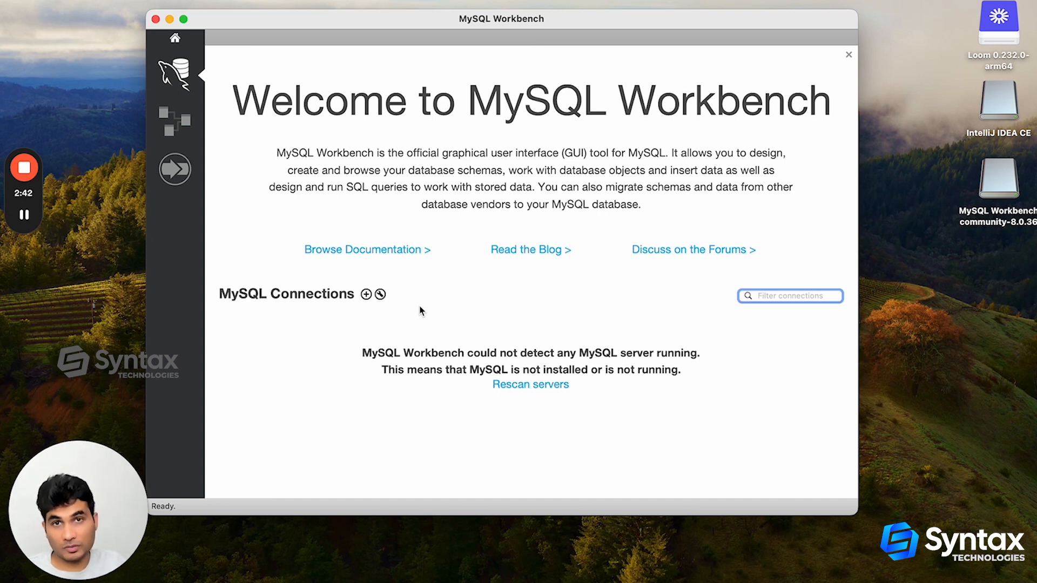
Start a new MySQL connection and name it HRMSAdmin
click(366, 294)
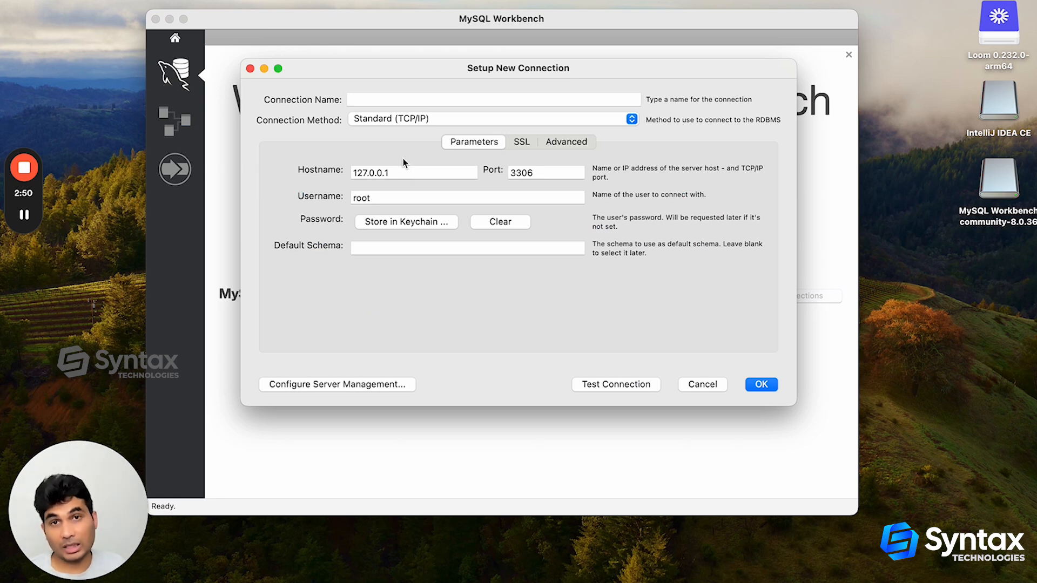
click(411, 101)
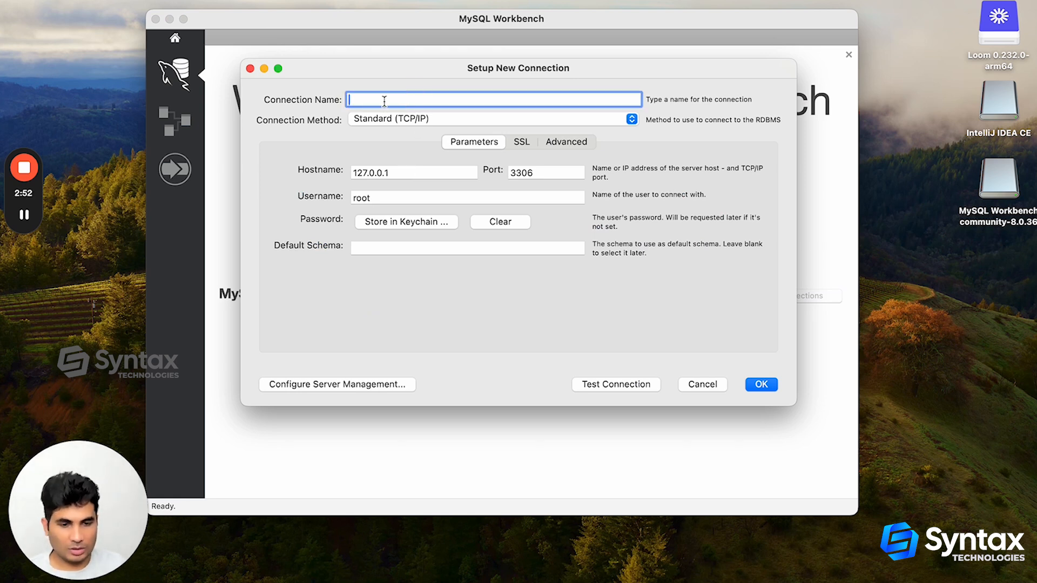
text(HRM)
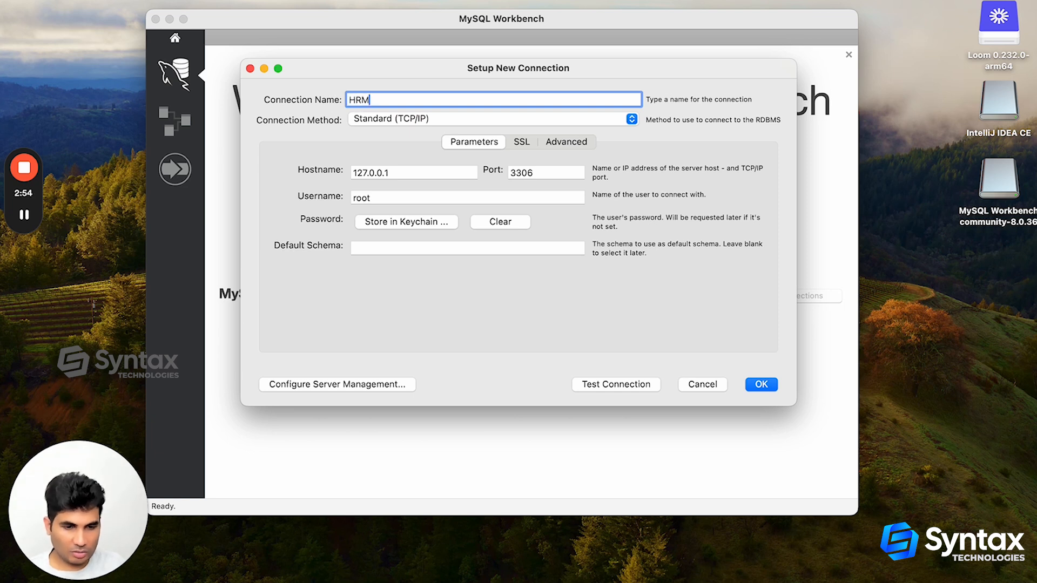
text(SAdmin)
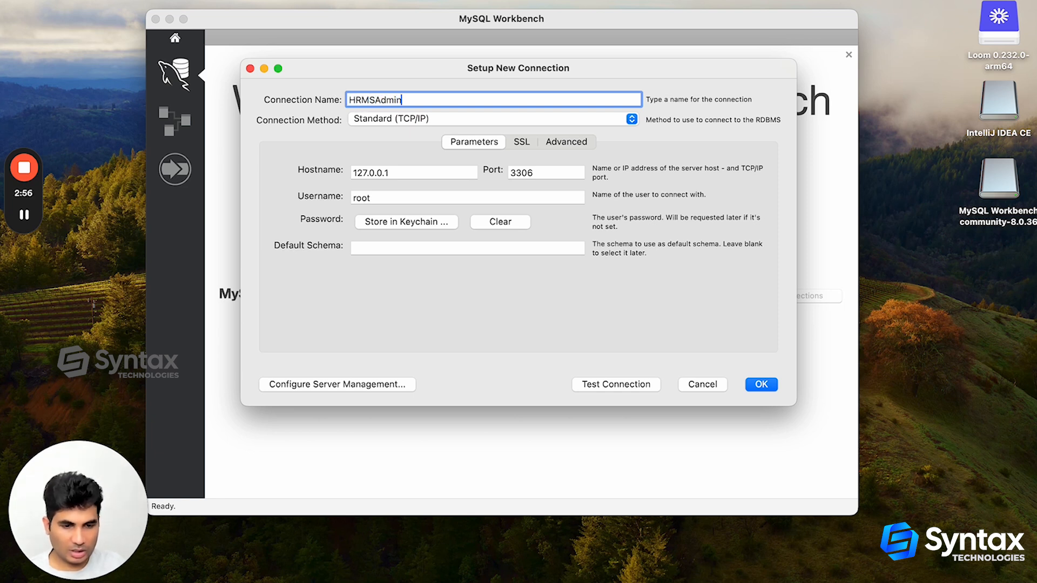
Set the new connection's hostname to 3.239.253.255, keeping port 3306
click(403, 172)
key(BackSpace)
key(BackSpace)
key(BackSpace)
key(BackSpace)
key(BackSpace)
key(BackSpace)
key(BackSpace)
key(BackSpace)
key(BackSpace)
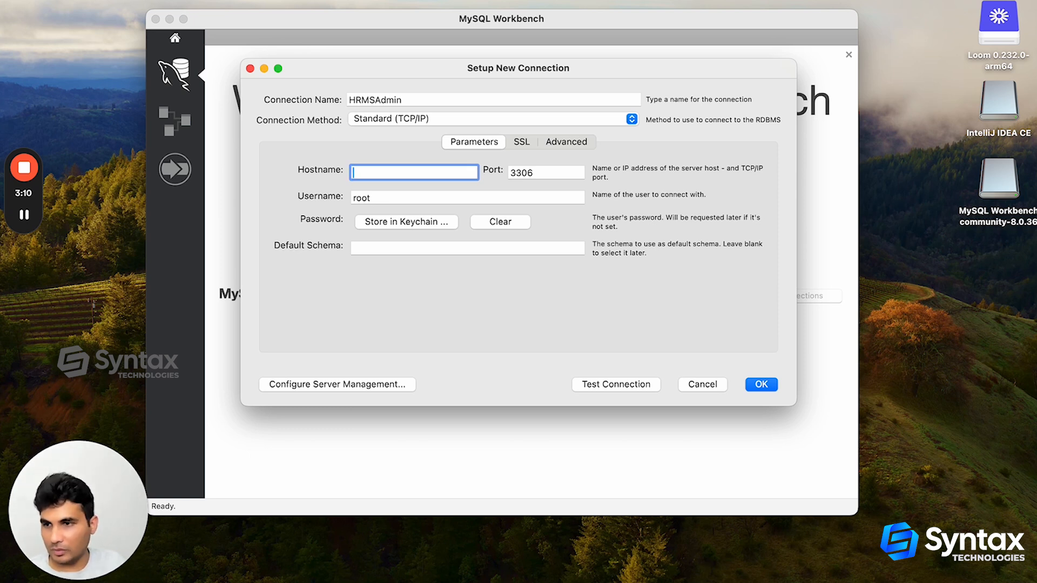
text(3.239.)
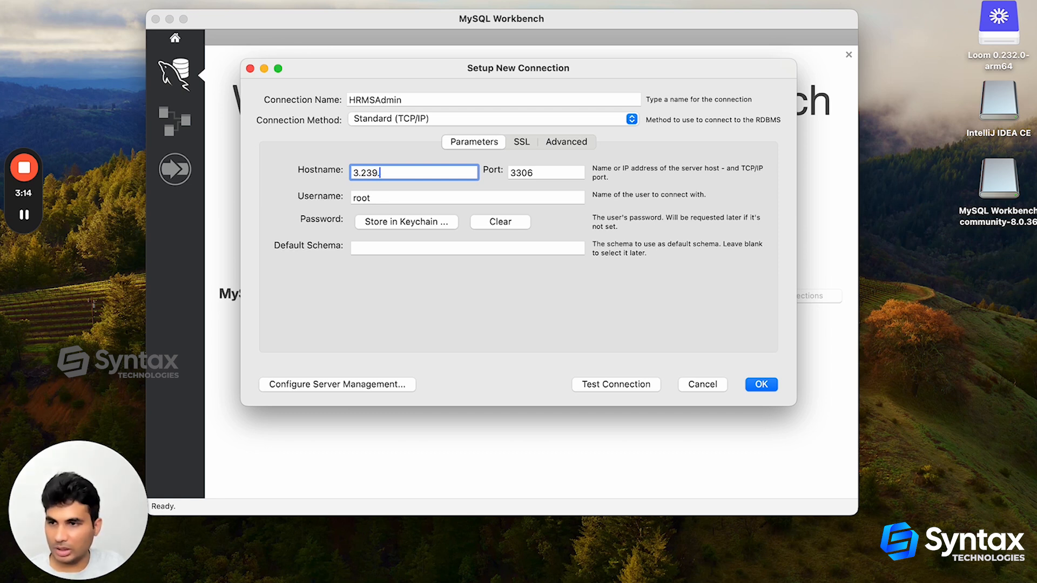
text(253.)
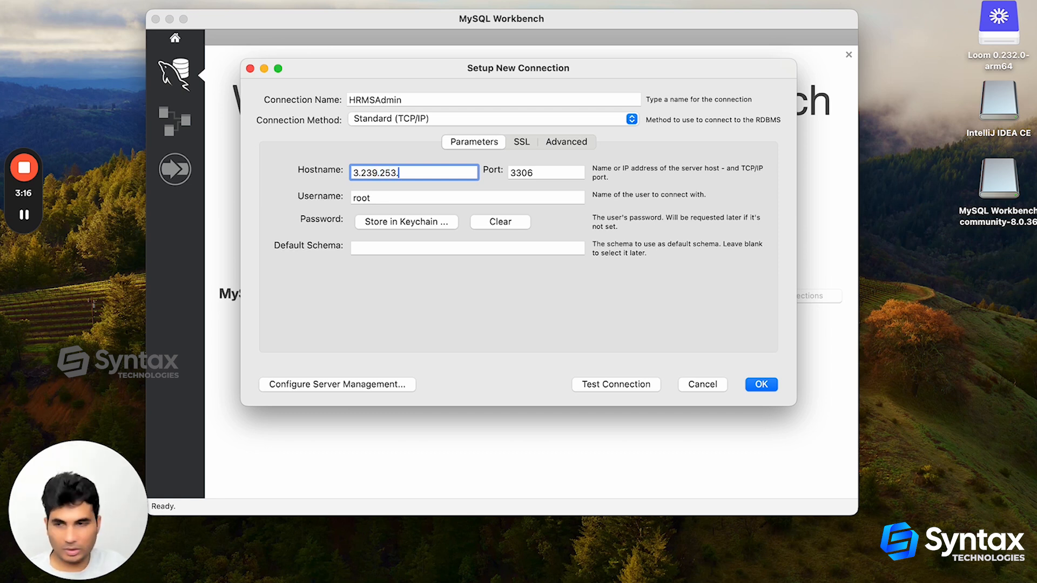
text(255)
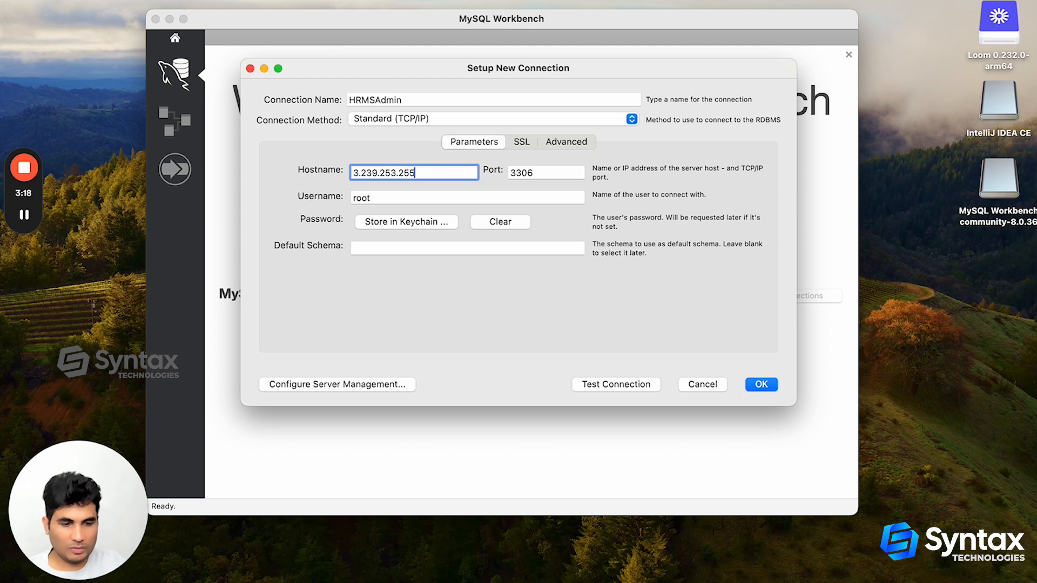
drag(545, 172, 508, 173)
Replace the new connection's default username with test_user
click(386, 197)
key(BackSpace)
key(BackSpace)
key(BackSpace)
key(BackSpace)
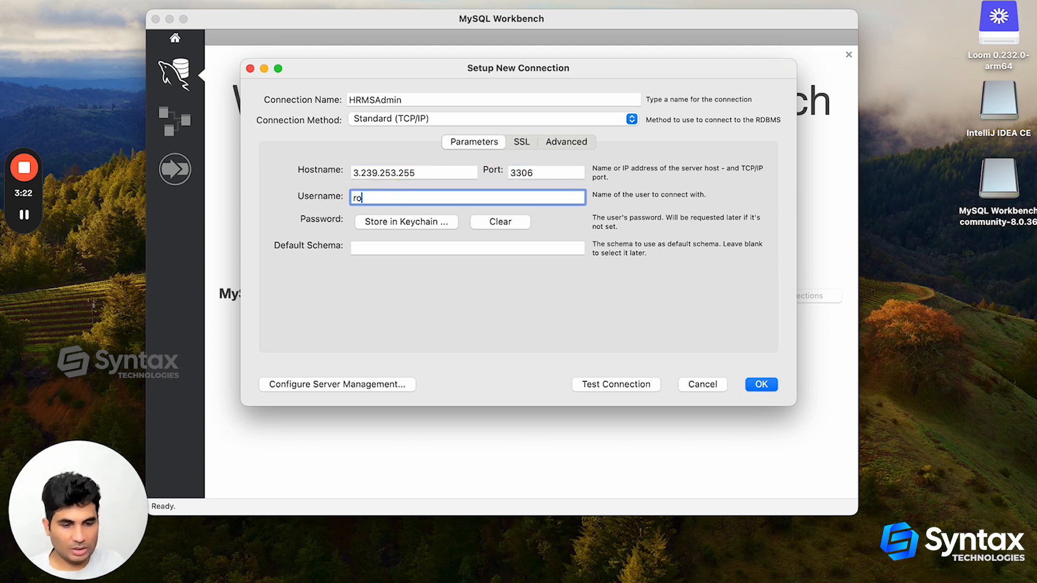
text(test_user)
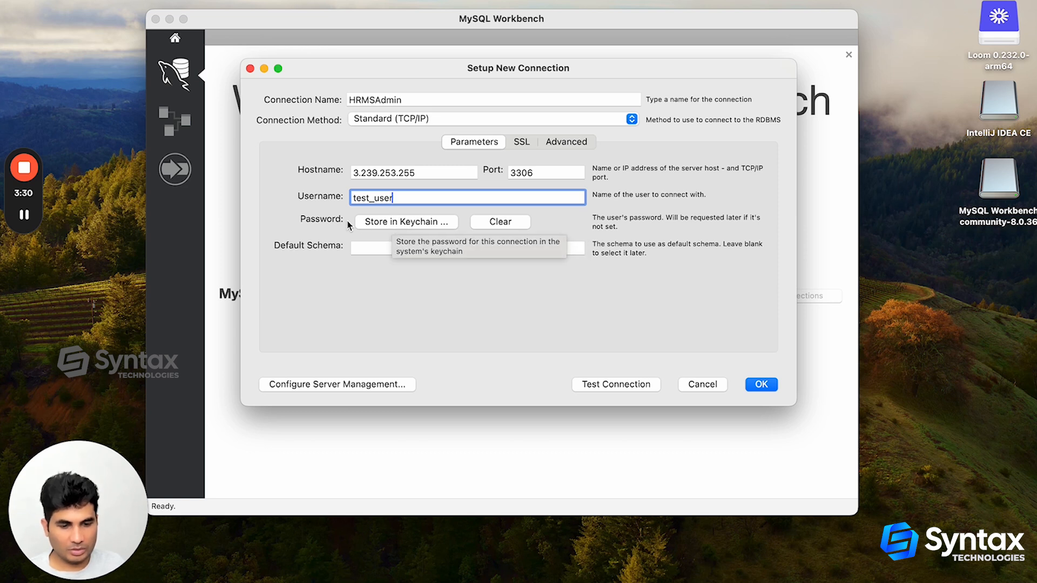
Store the connection's password for test_user in the keychain
click(332, 220)
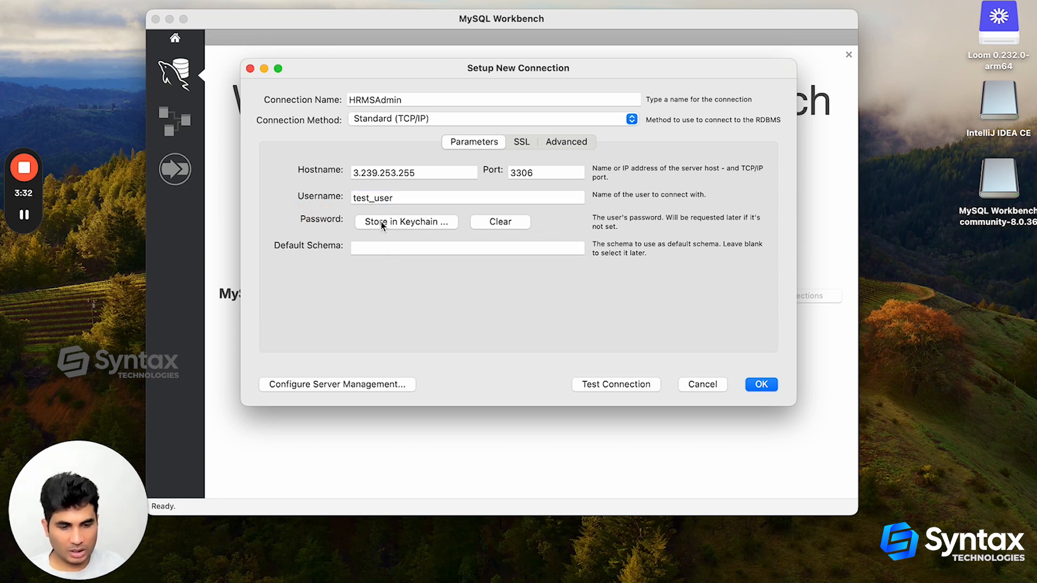
click(380, 221)
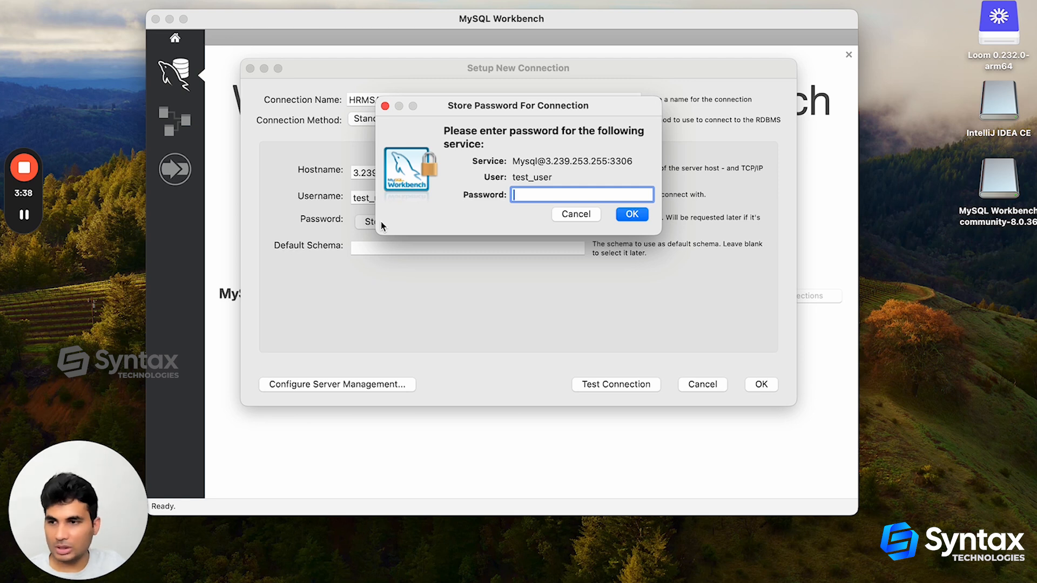
text(test)
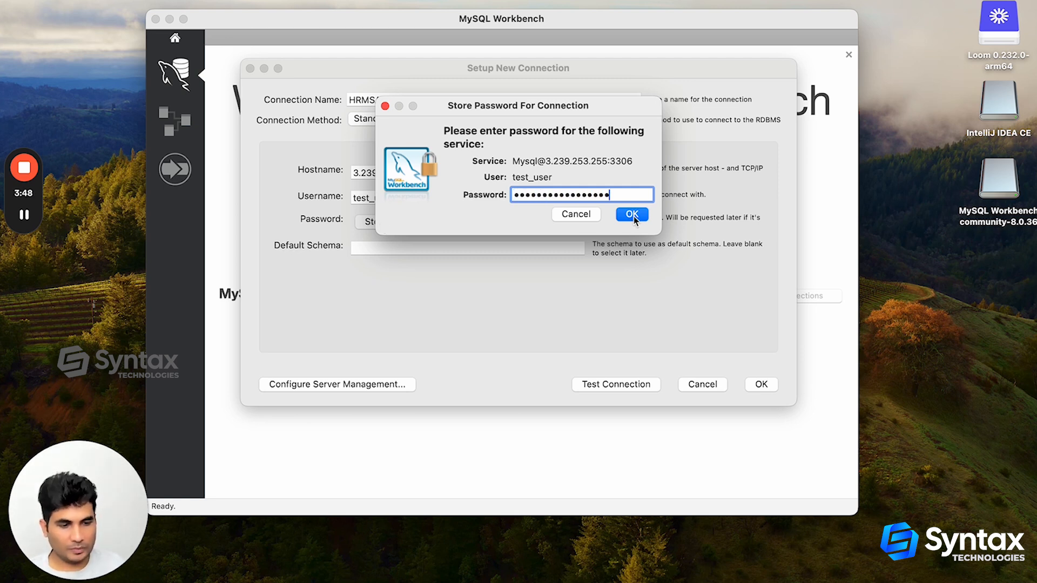
click(632, 214)
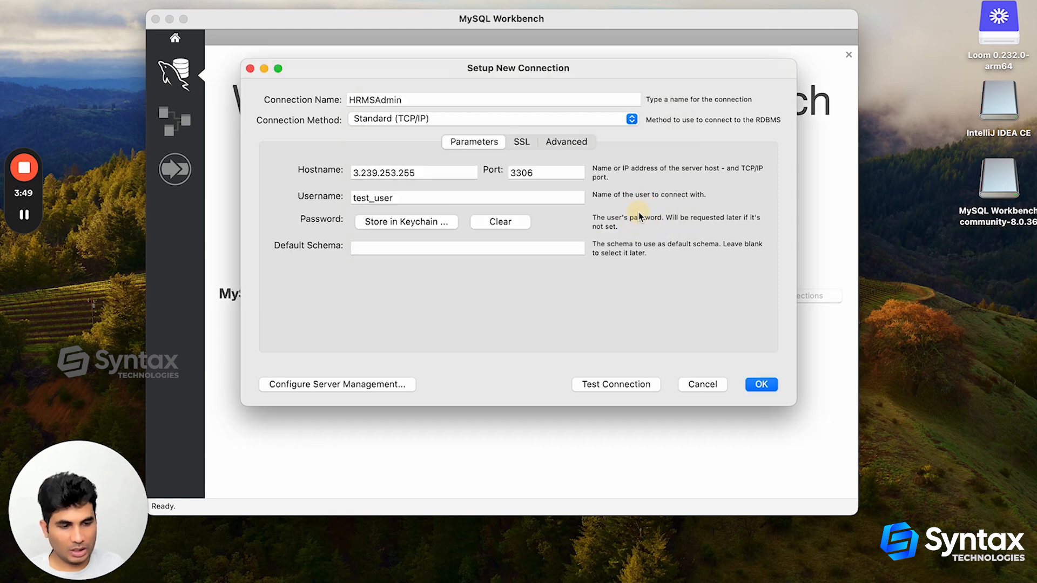
Test the new connection to the MySQL server and dismiss the test report
click(594, 386)
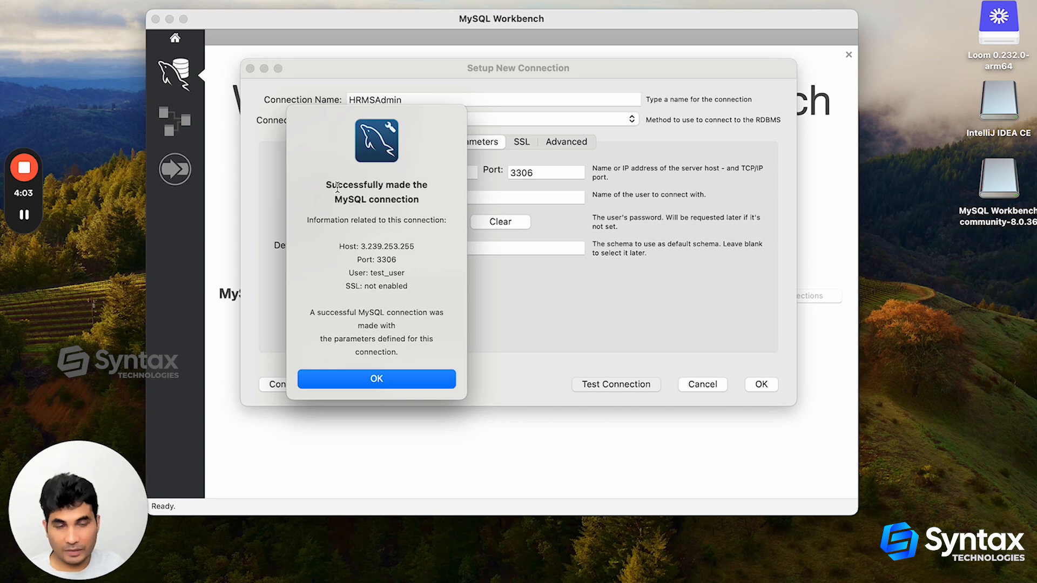
drag(337, 186, 406, 185)
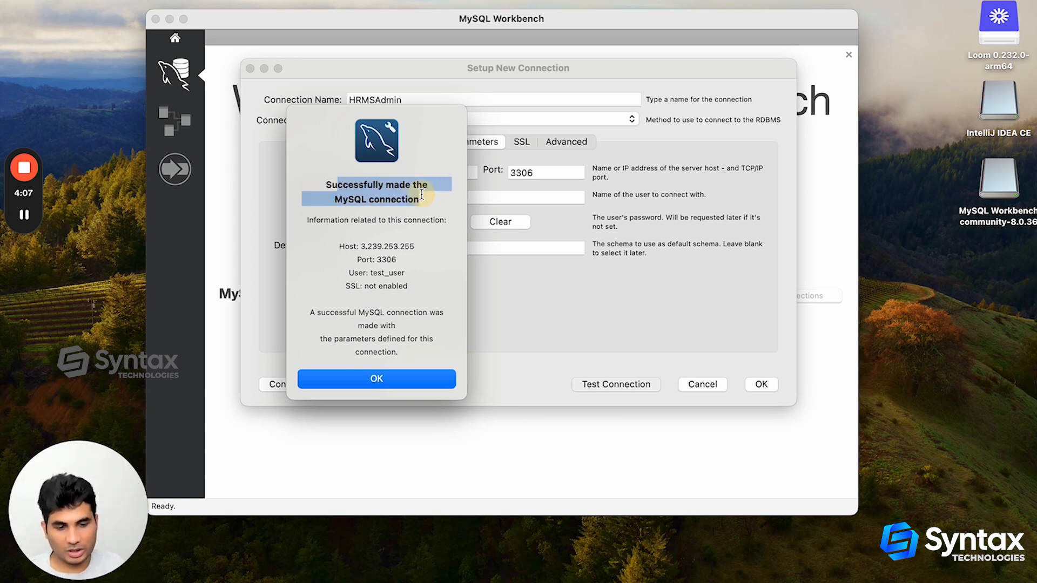
click(401, 380)
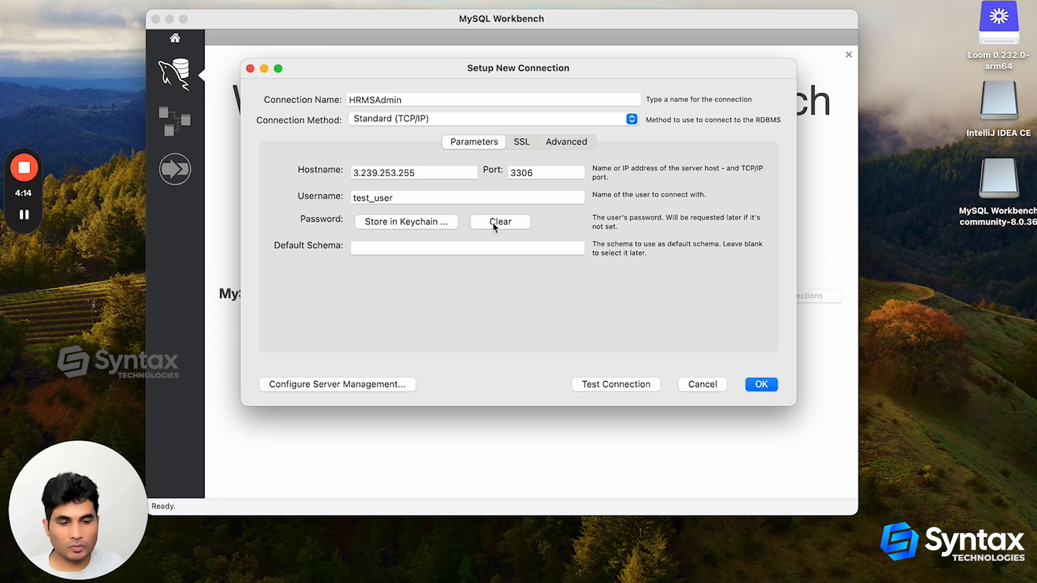
Check the hostname, port and username, and save the HRMSAdmin connection
click(390, 167)
click(540, 174)
click(403, 191)
click(760, 383)
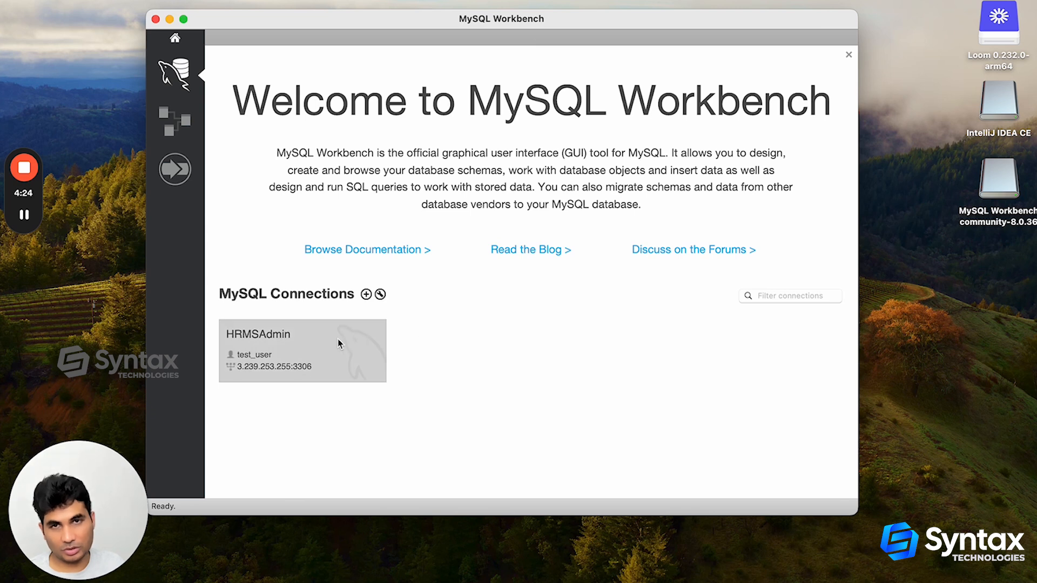
Open the HRMSAdmin connection in a full-screen window and show the server's list of schemas
click(338, 339)
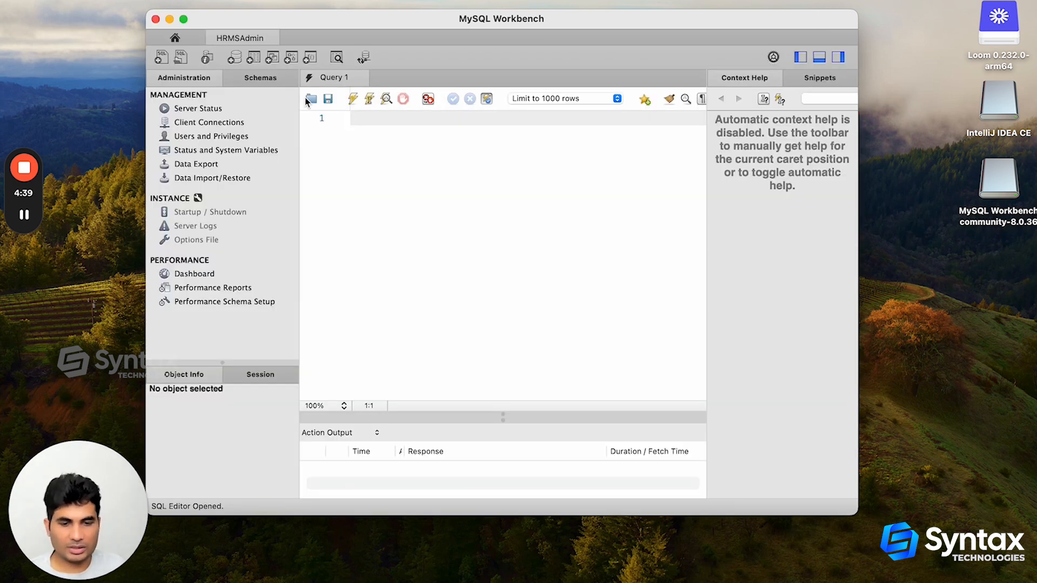
click(183, 19)
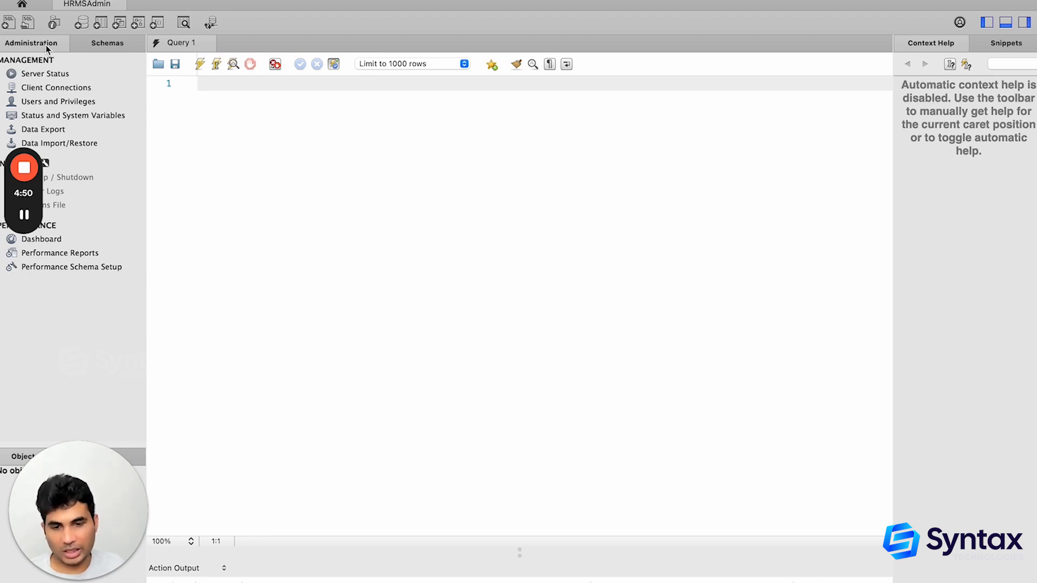
click(99, 44)
drag(38, 183, 37, 307)
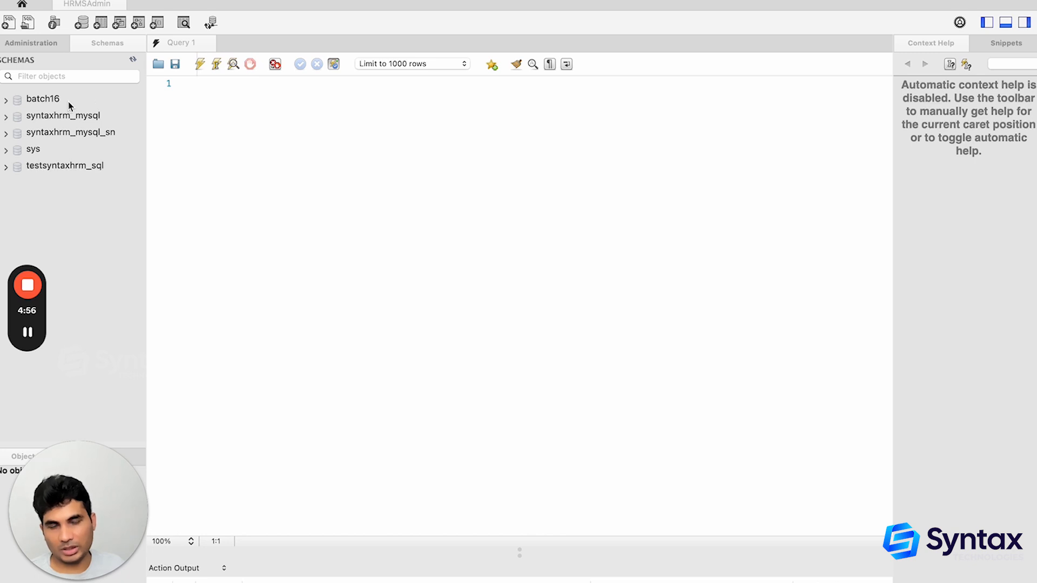
click(184, 89)
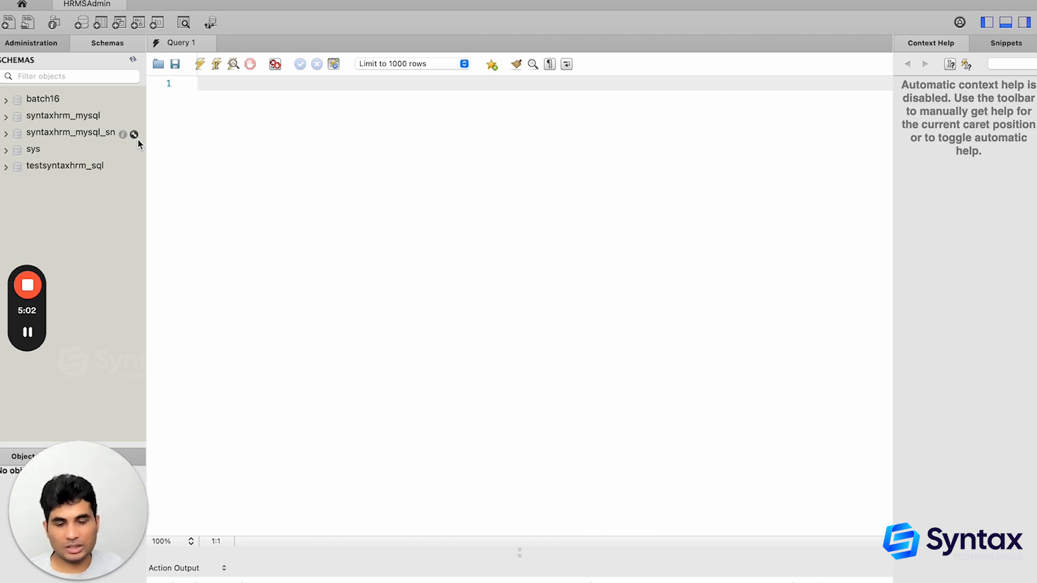
Write two statements in the query editor: "use batch16;" and, on the second line, "select * from person;"
click(231, 116)
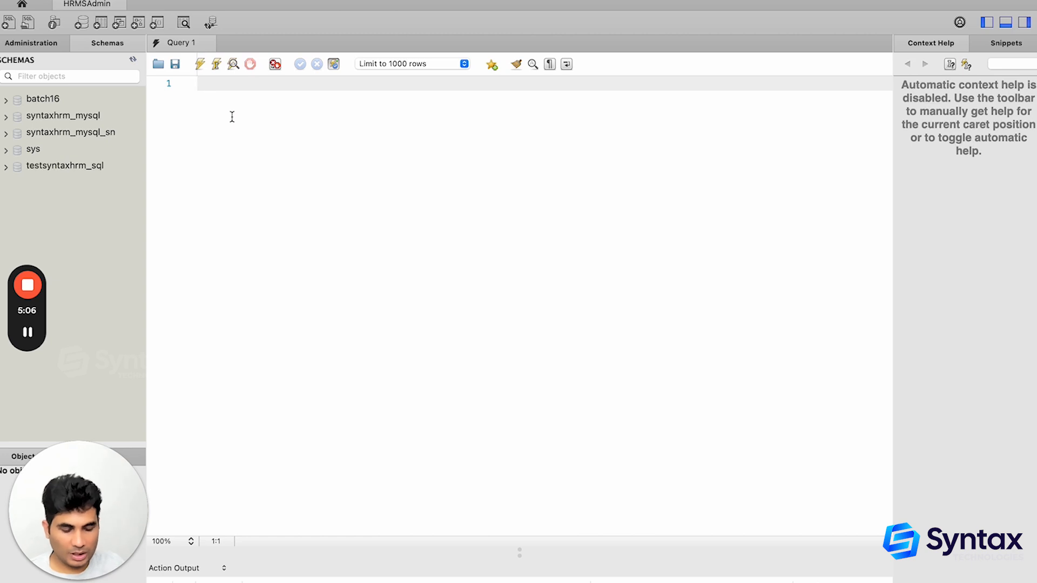
text(use ba)
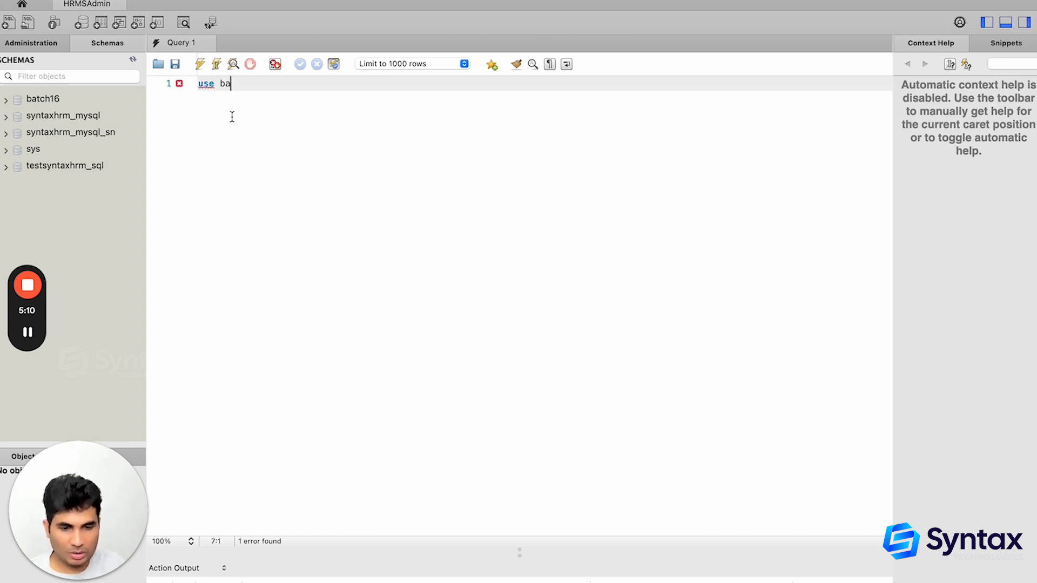
text(tch1)
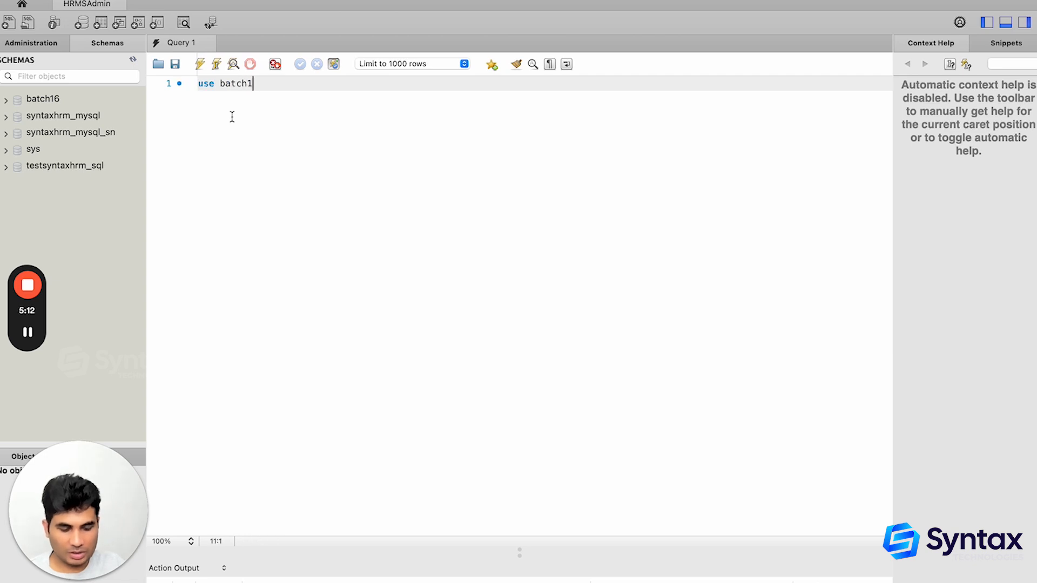
text(6;)
key(Return)
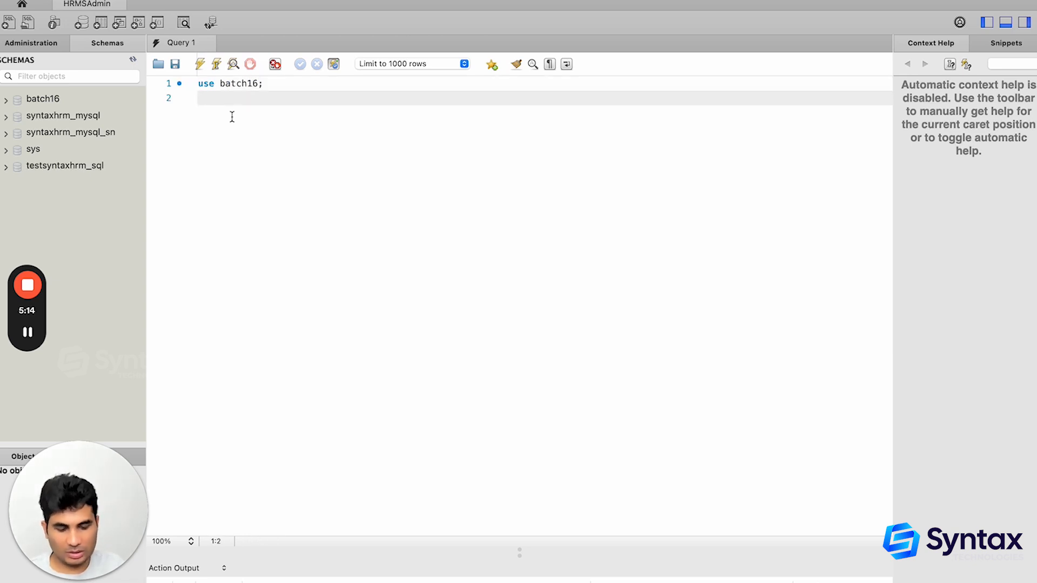
text(select * from person;)
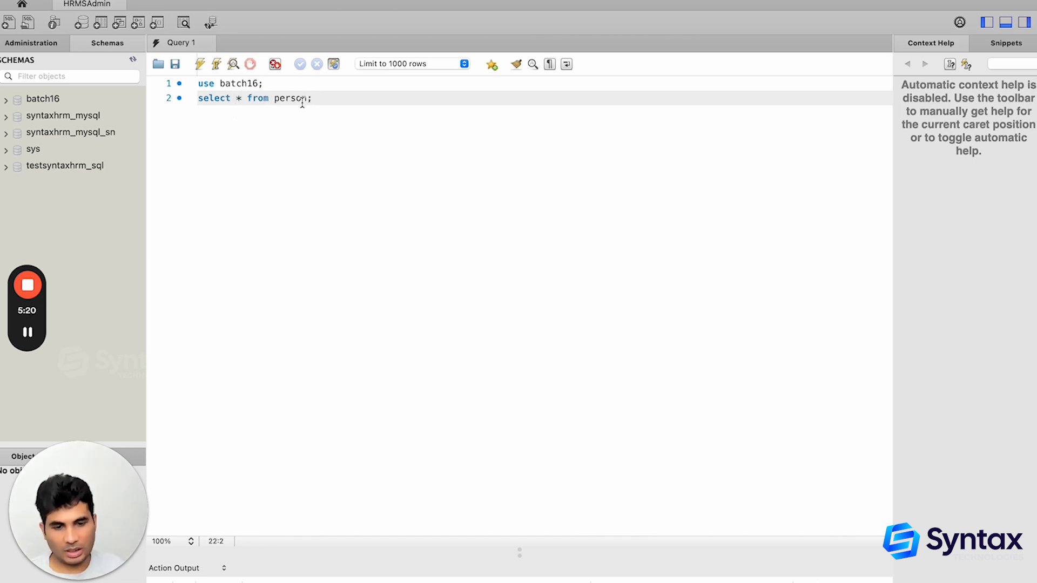
Execute both selected statements together and inspect the person rows in the result grid
drag(312, 98, 191, 88)
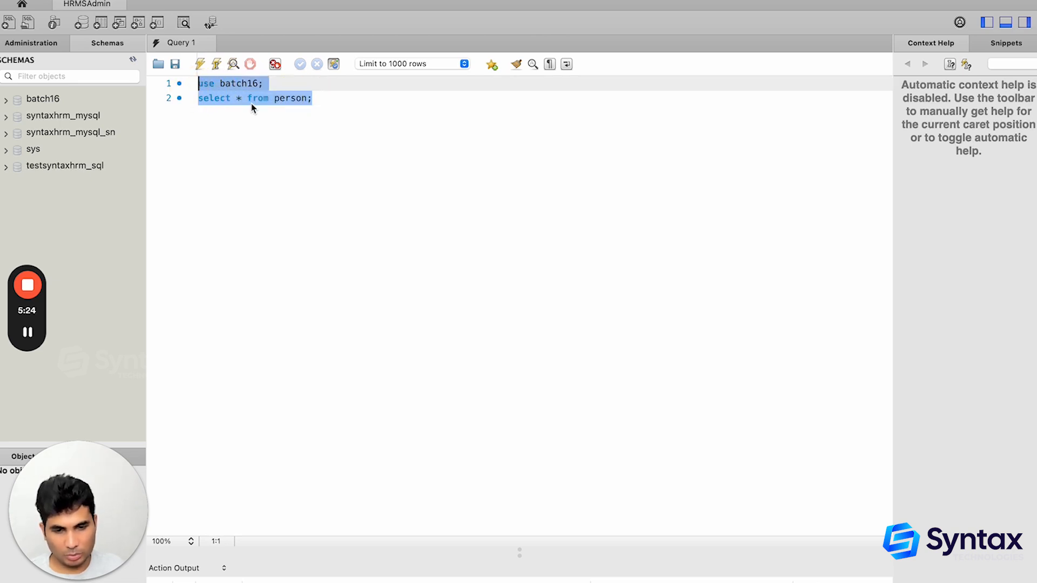
click(200, 65)
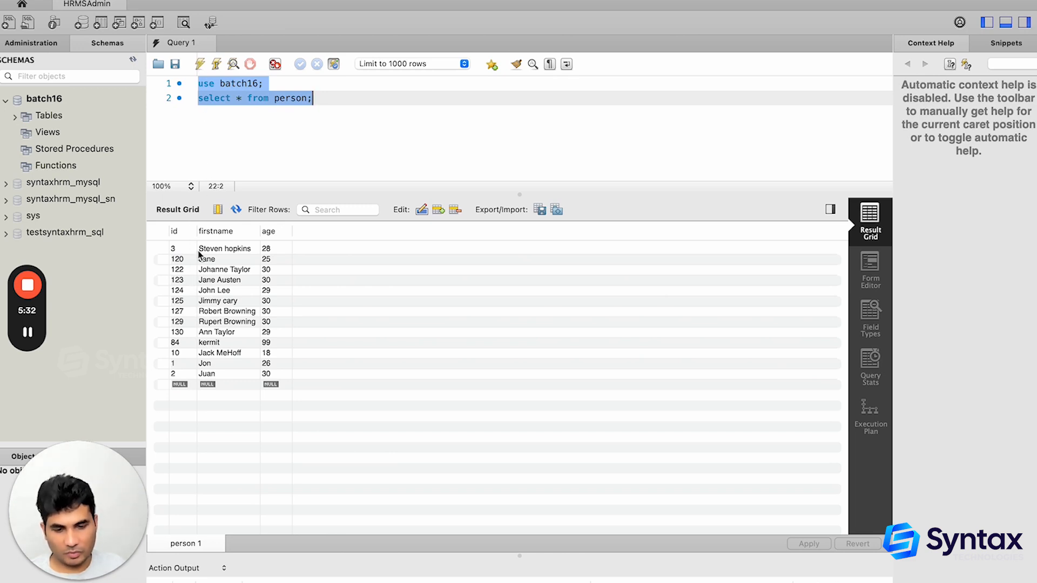
click(228, 269)
click(252, 354)
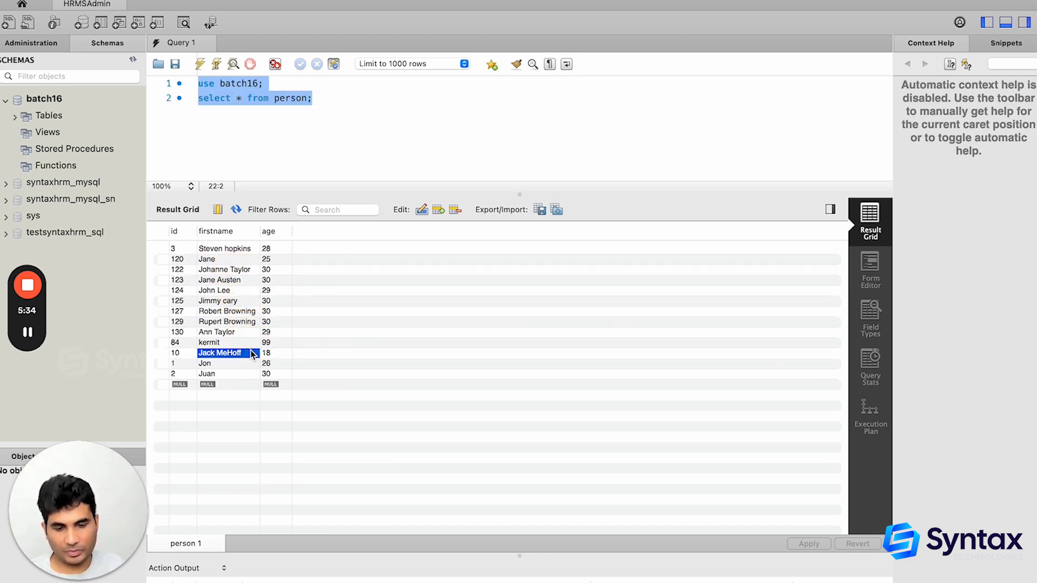